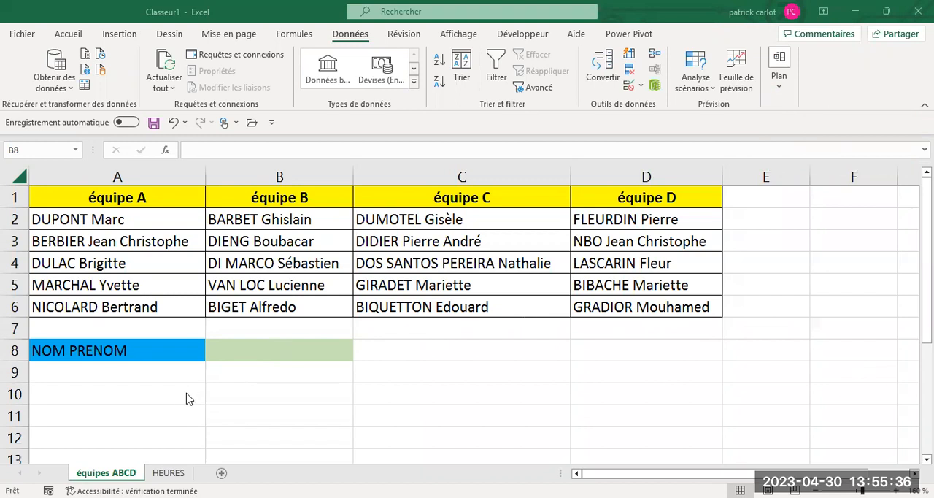
- Select cell B8 on the équipes ABCD sheet and check the contents of the HEURES sheet
left_click(247, 356)
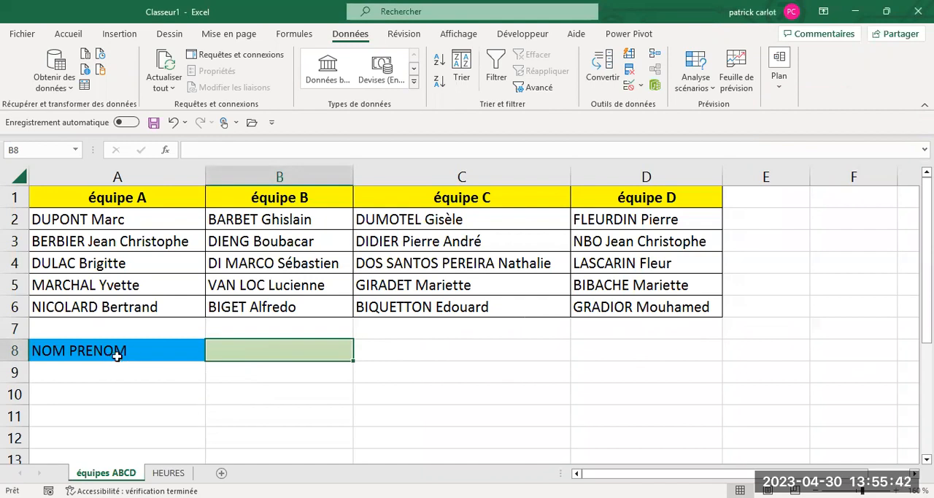
left_click(262, 389)
left_click(248, 349)
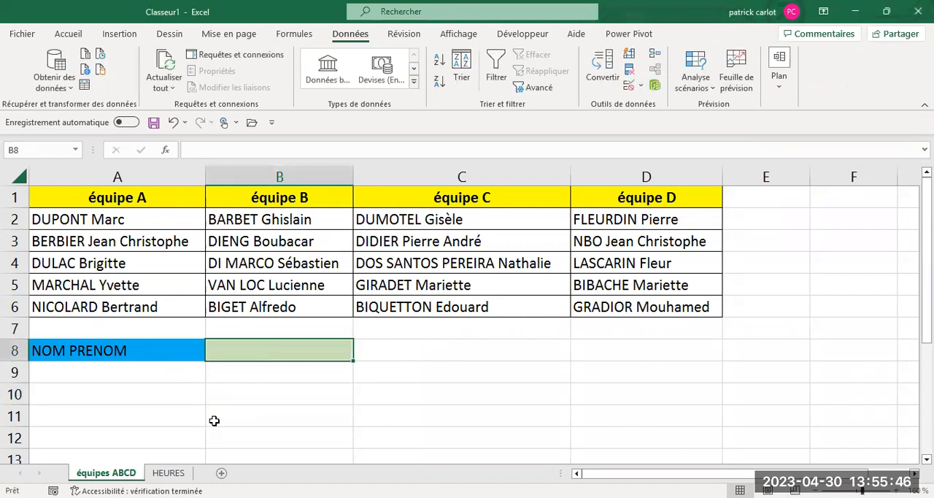
left_click(169, 471)
left_click(241, 388)
left_click(117, 473)
- Start a data validation rule for cell B8 on équipes ABCD that allows values from a list (Liste)
left_click(298, 34)
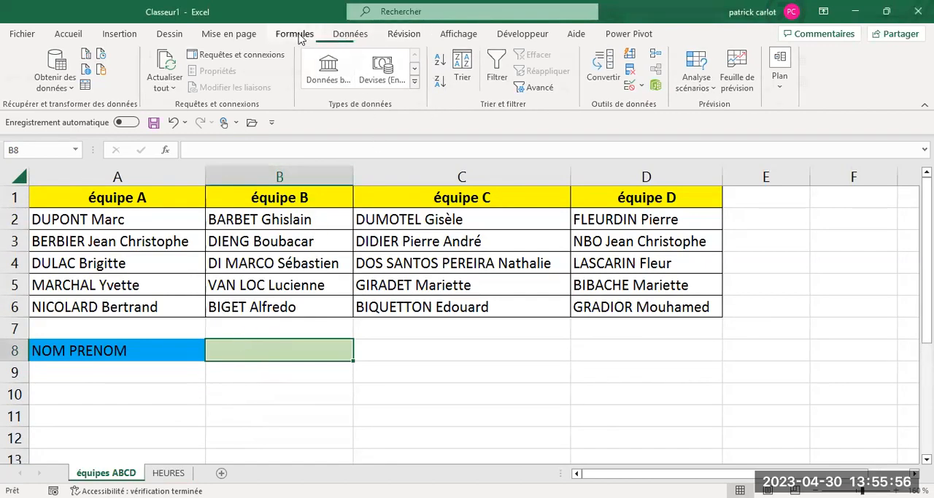
left_click(349, 34)
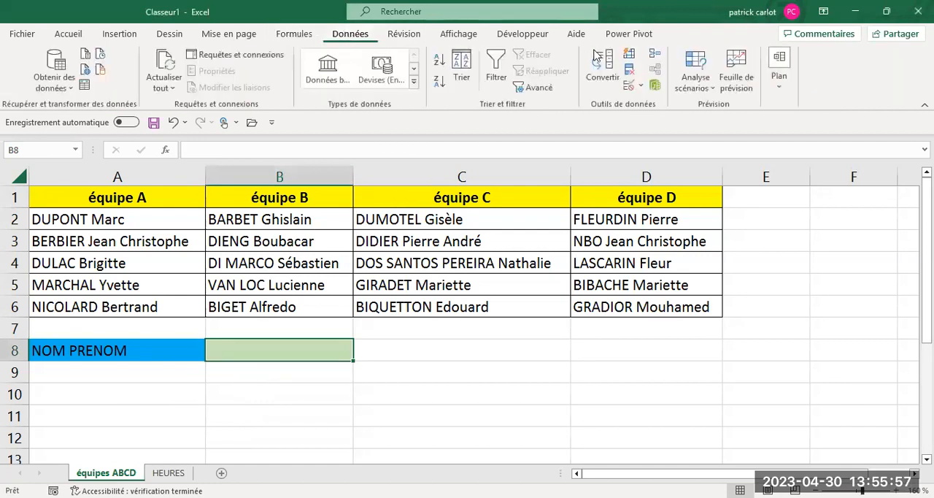
left_click(640, 87)
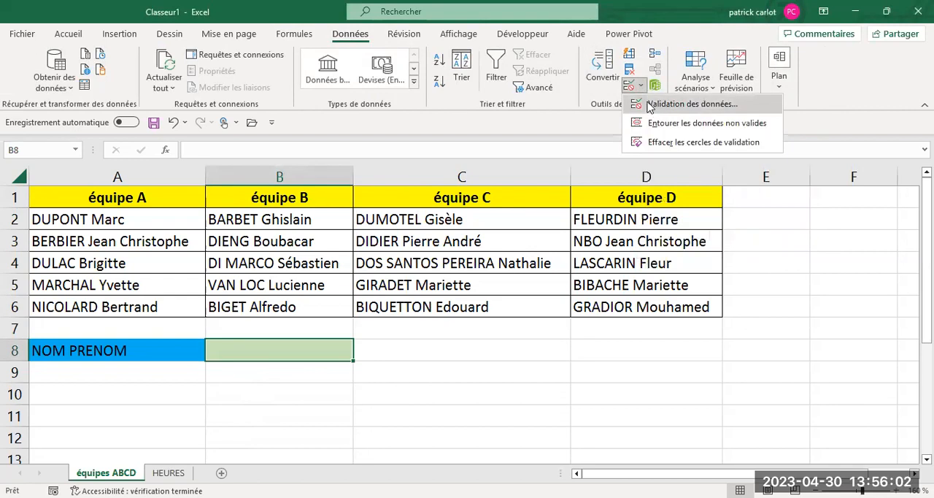
left_click(649, 106)
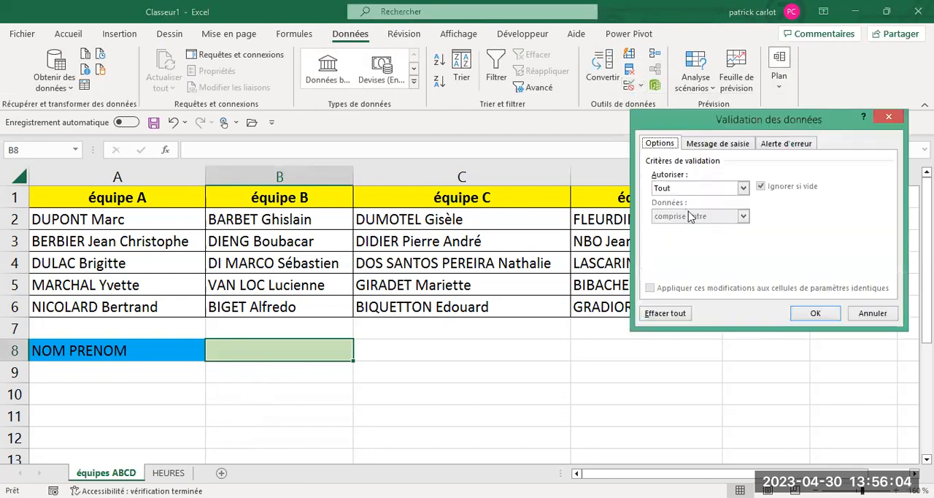
left_click(744, 189)
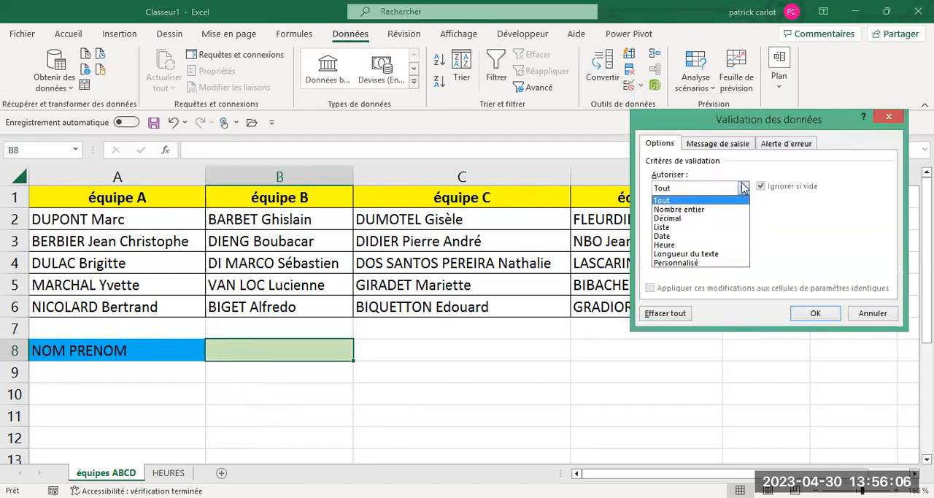
left_click(667, 228)
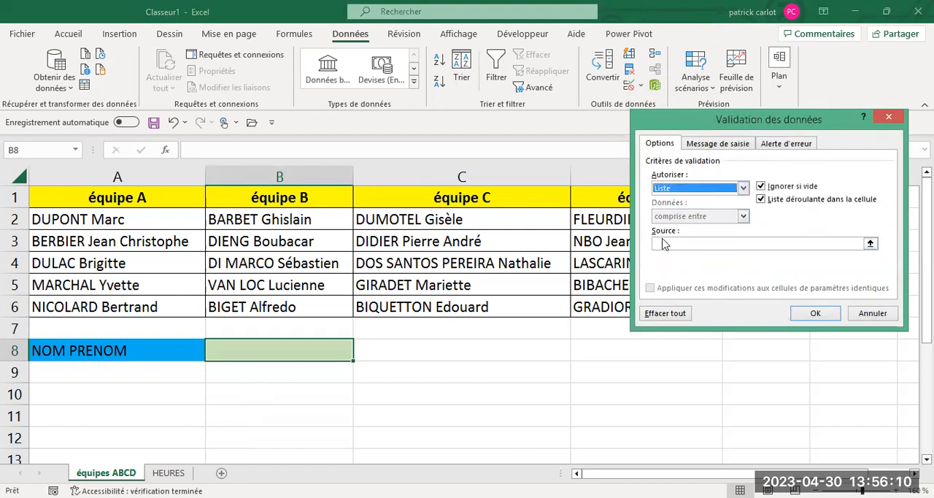
- Try to apply the range A2:D6 as the list source for B8's validation, and close the validation settings
left_click(664, 243)
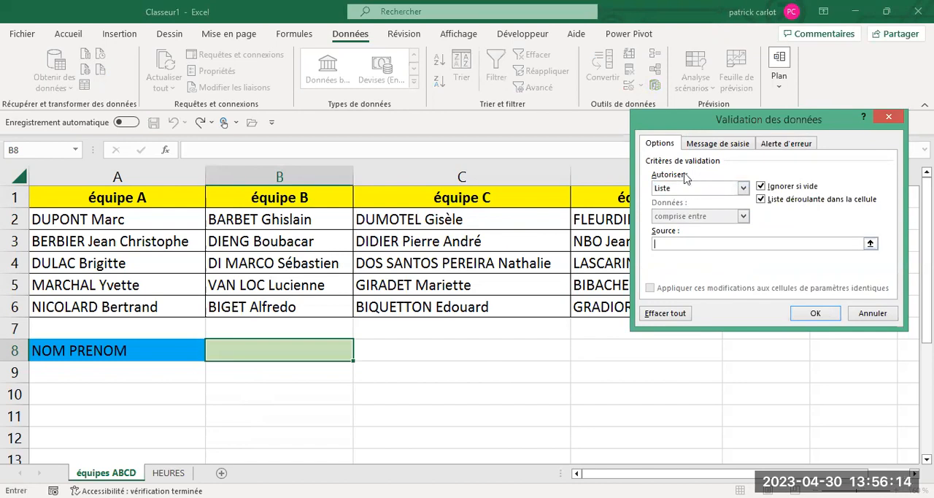
left_click_drag(689, 124, 686, 178)
left_click(868, 298)
left_click_drag(131, 221, 261, 228)
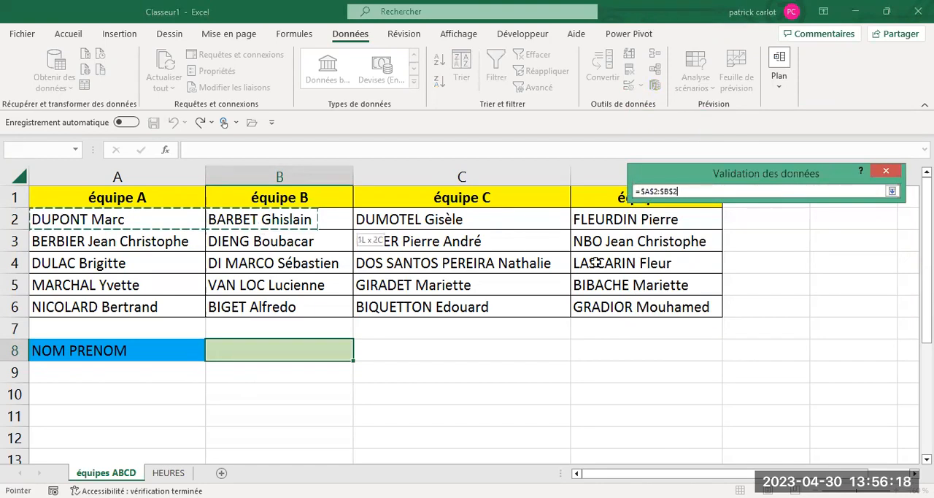
left_click_drag(602, 296, 603, 301)
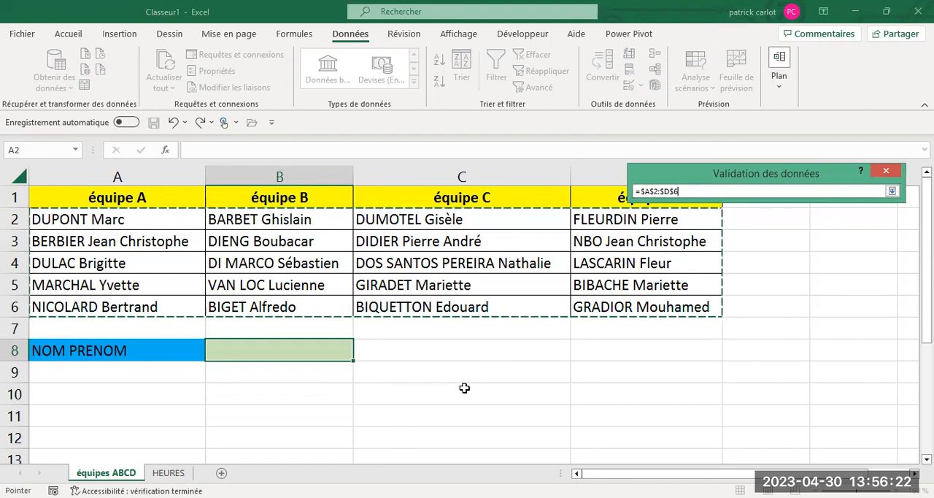
key("Return")
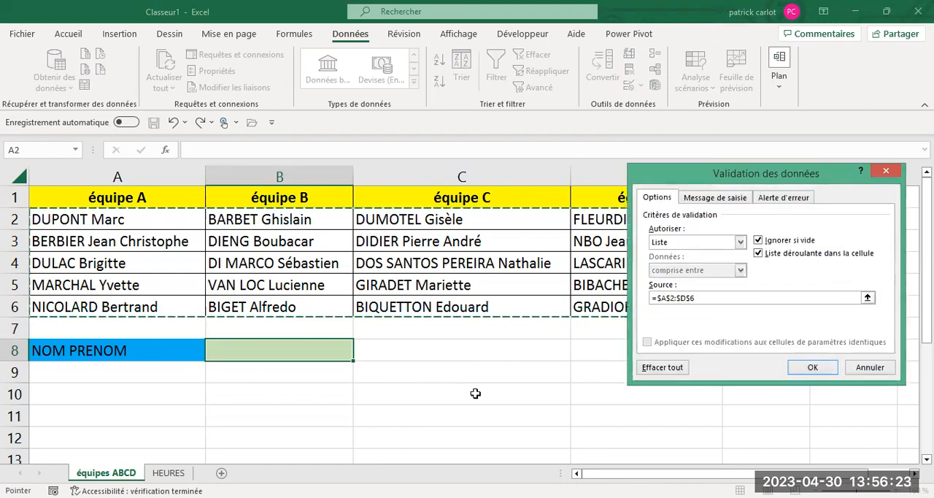
left_click(811, 369)
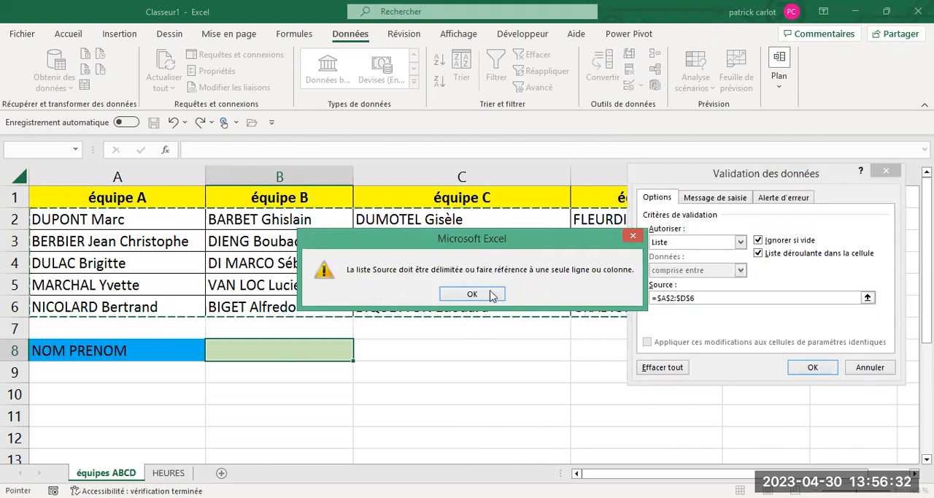
left_click(478, 292)
left_click(886, 171)
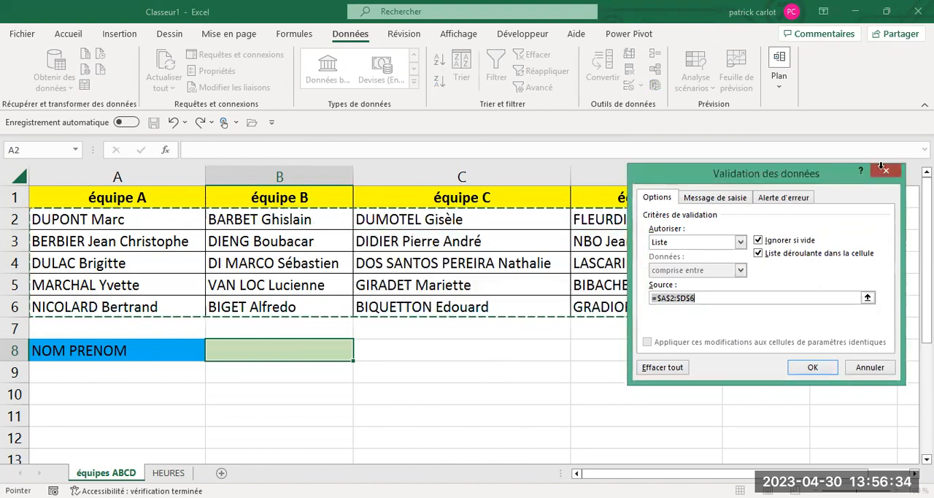
- Copy the names of all four teams in A2:D6 of équipes ABCD to the HEURES sheet starting at A1
left_click_drag(151, 220, 587, 309)
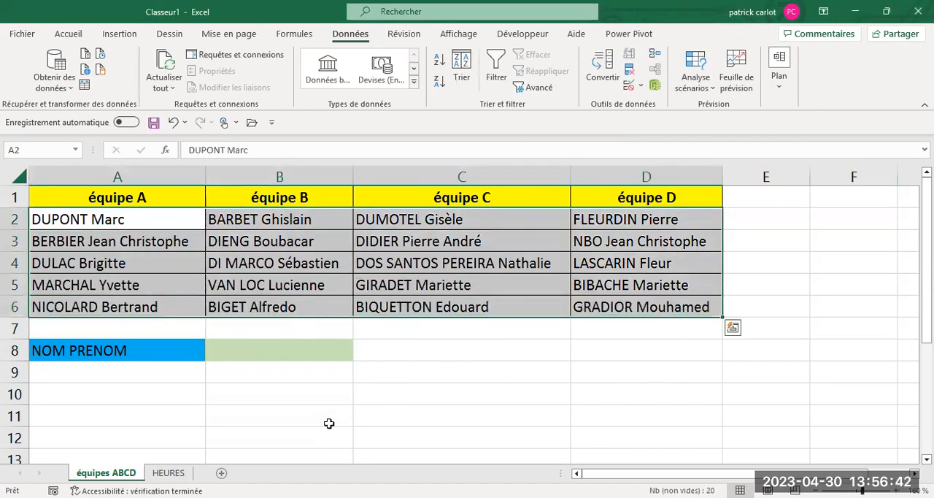
right_click(331, 266)
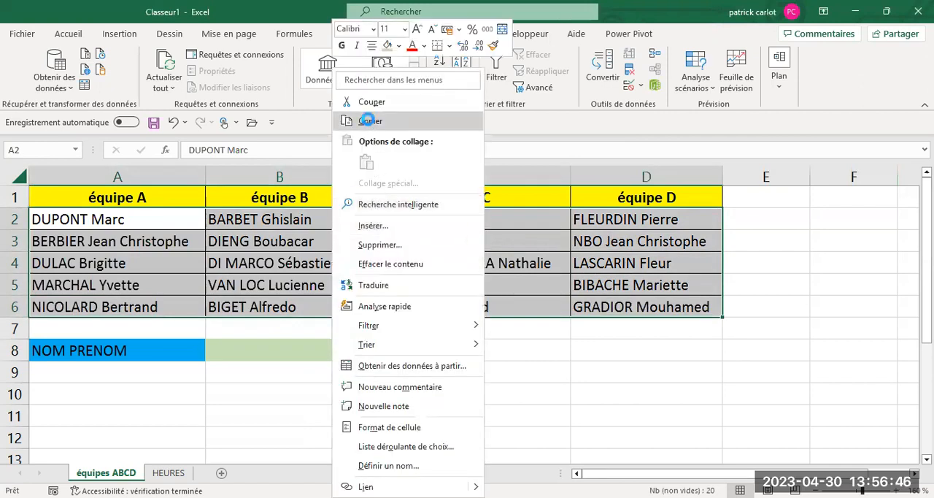
left_click(368, 121)
left_click(168, 472)
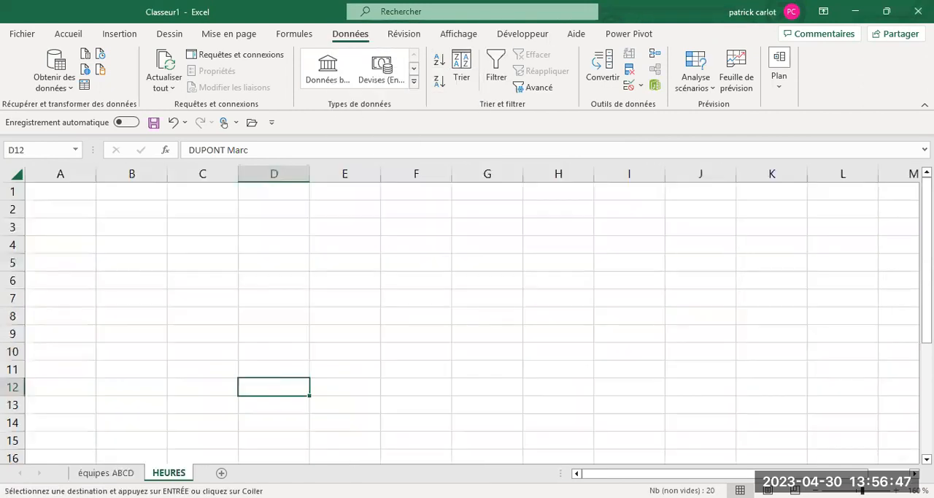
left_click(65, 192)
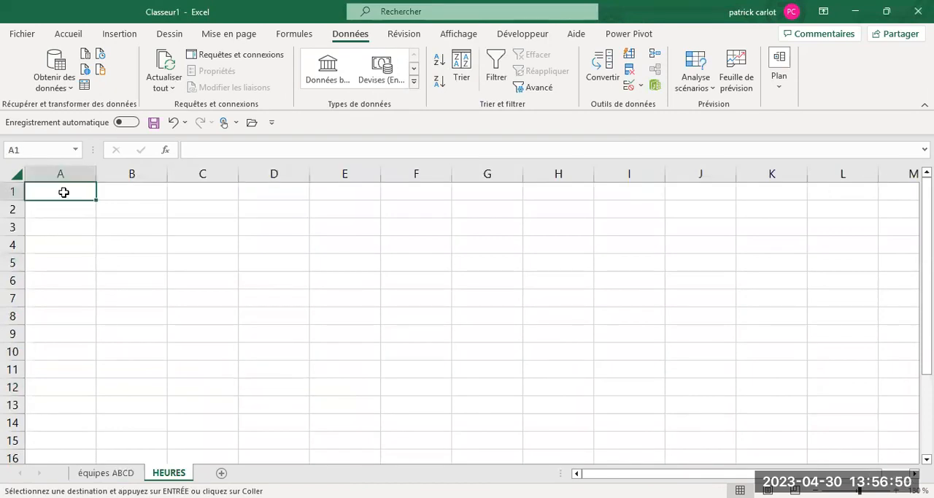
right_click(64, 192)
left_click(97, 182)
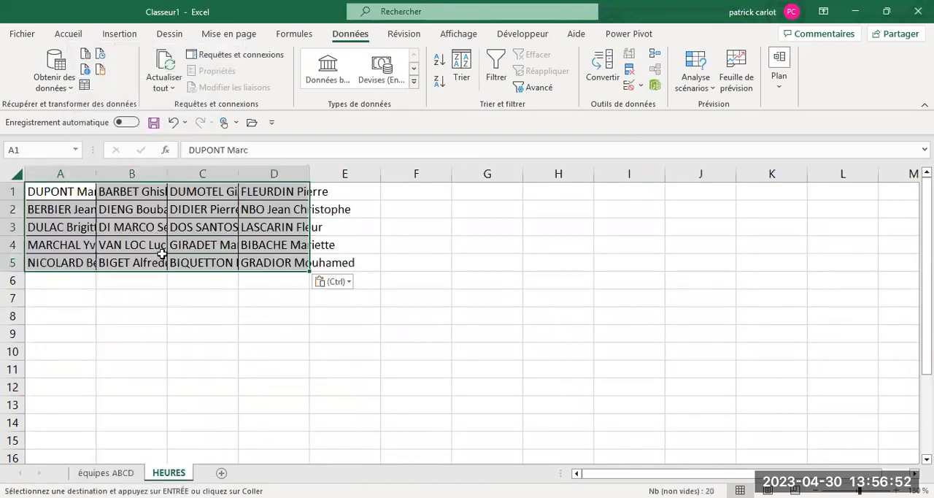
- Move the names in B1:B5 of the HEURES sheet below the column A names, starting at A6
left_click_drag(127, 192, 118, 263)
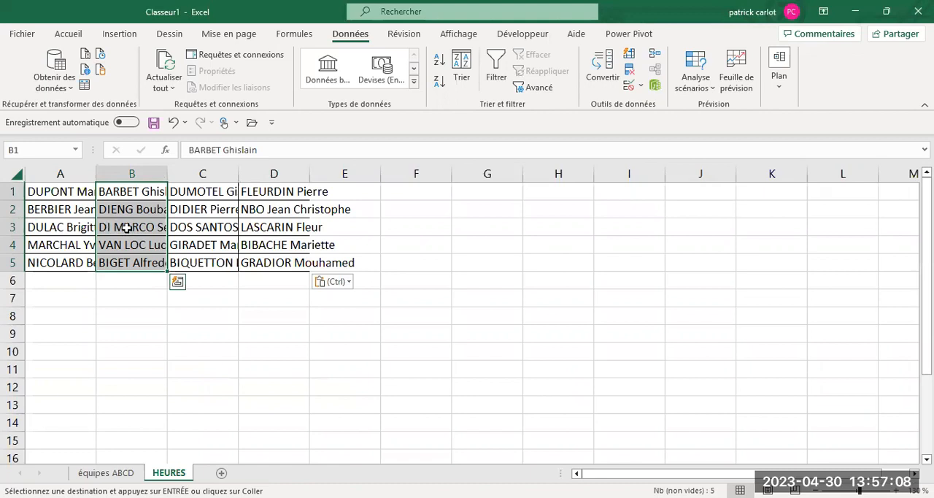
right_click(126, 227)
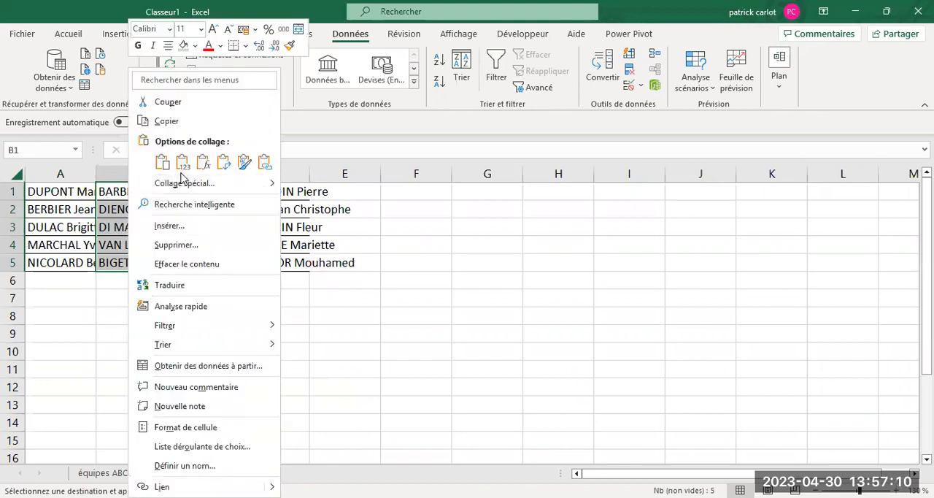
left_click(167, 101)
left_click(38, 285)
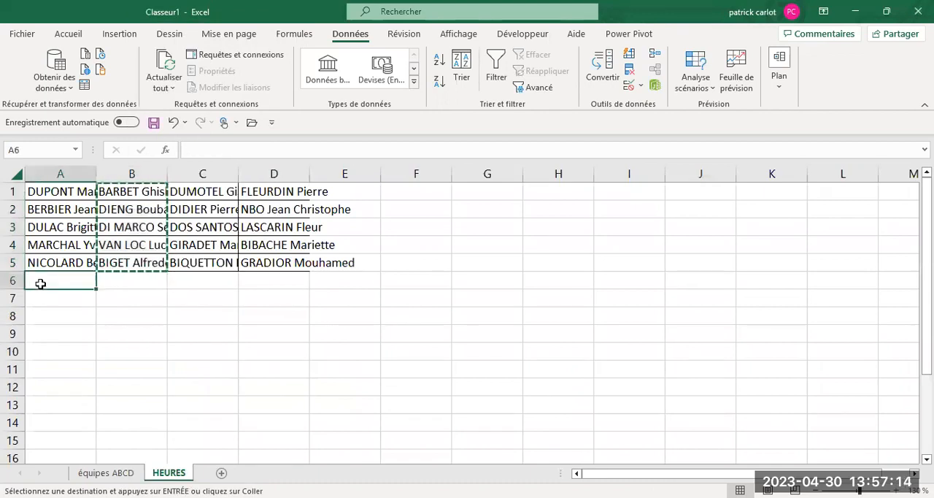
right_click(37, 285)
left_click(76, 184)
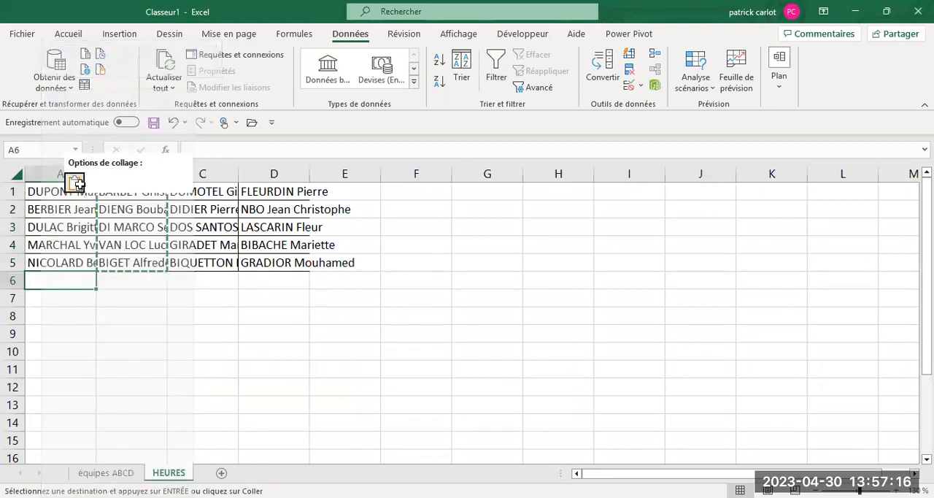
- Move the names in C1:C5 to the end of the column A list, starting at A11
left_click_drag(191, 195, 183, 265)
right_click(188, 231)
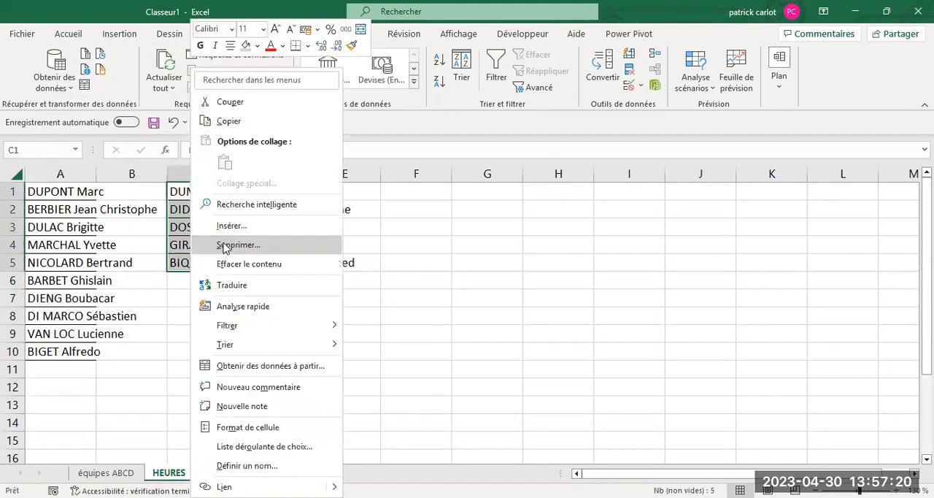
left_click(221, 104)
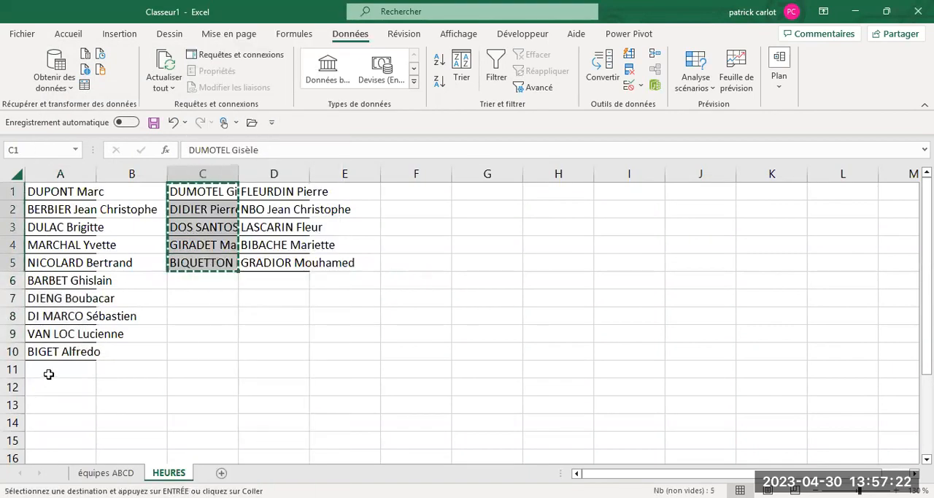
left_click(50, 372)
right_click(50, 371)
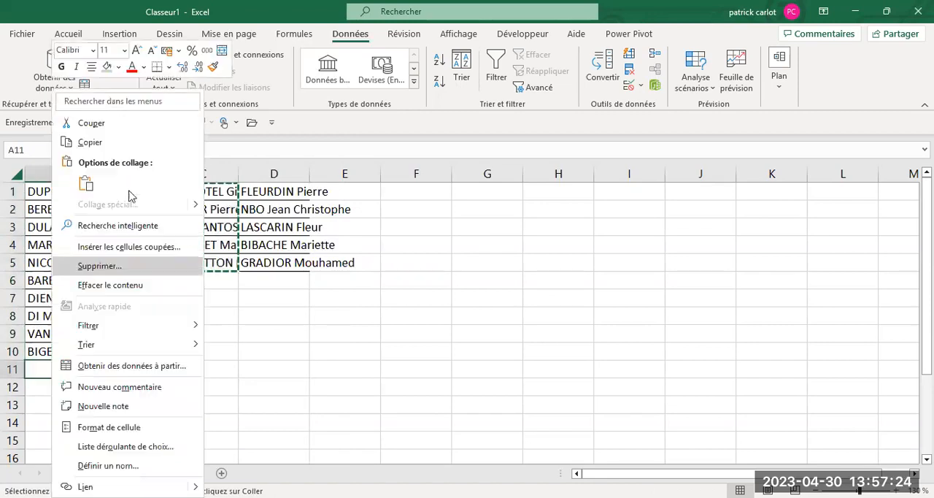
left_click(85, 184)
- Move the names in D1:D5 to column A starting at A16 and widen column A to fit the names
left_click_drag(270, 192, 276, 261)
right_click(269, 228)
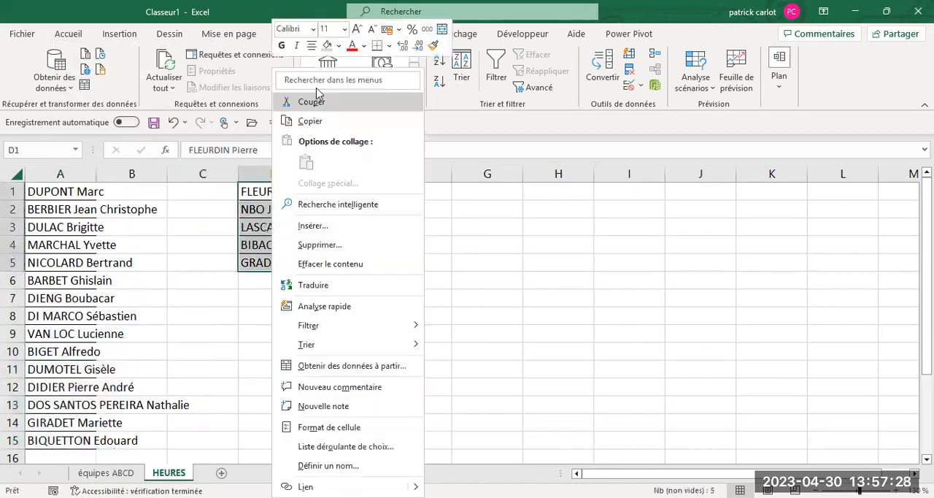
left_click(311, 102)
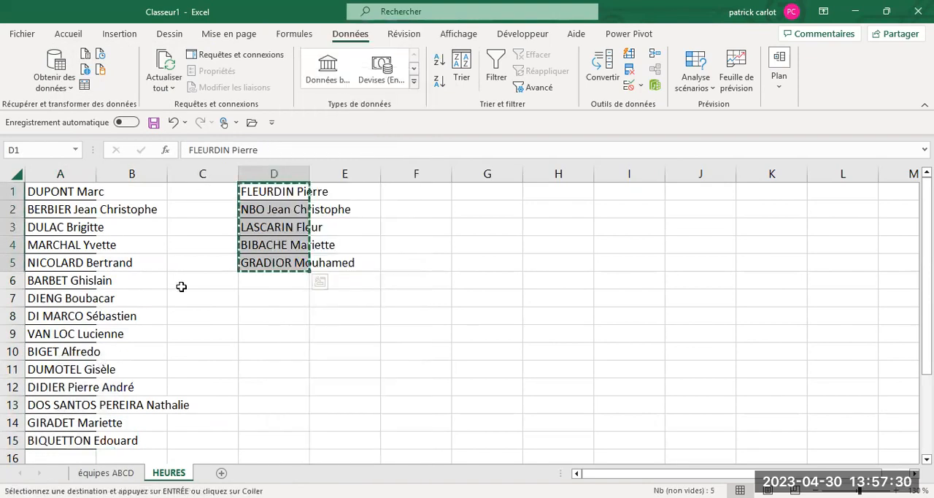
scroll(183, 285, "down", 2)
left_click(816, 492)
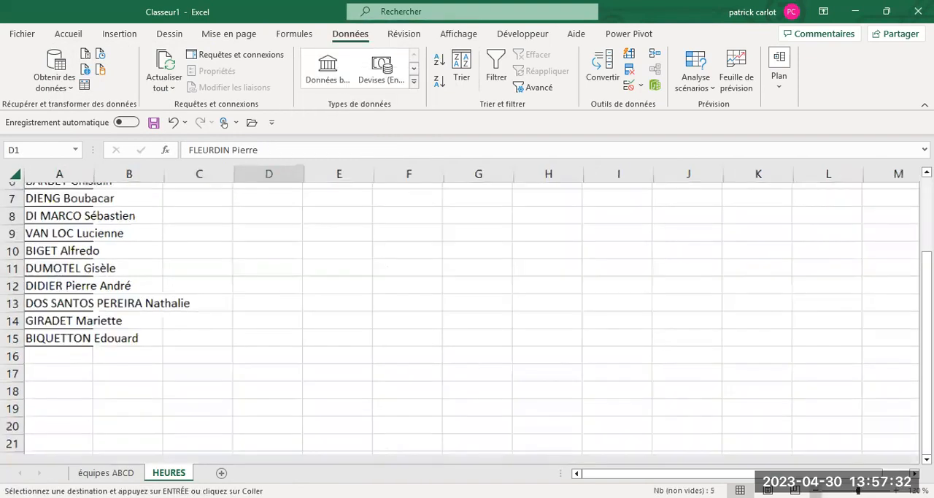
left_click(40, 380)
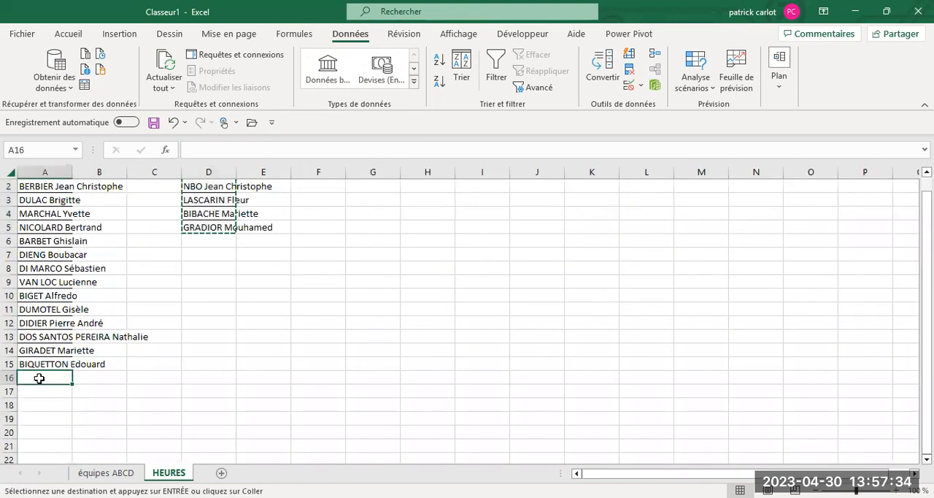
right_click(39, 378)
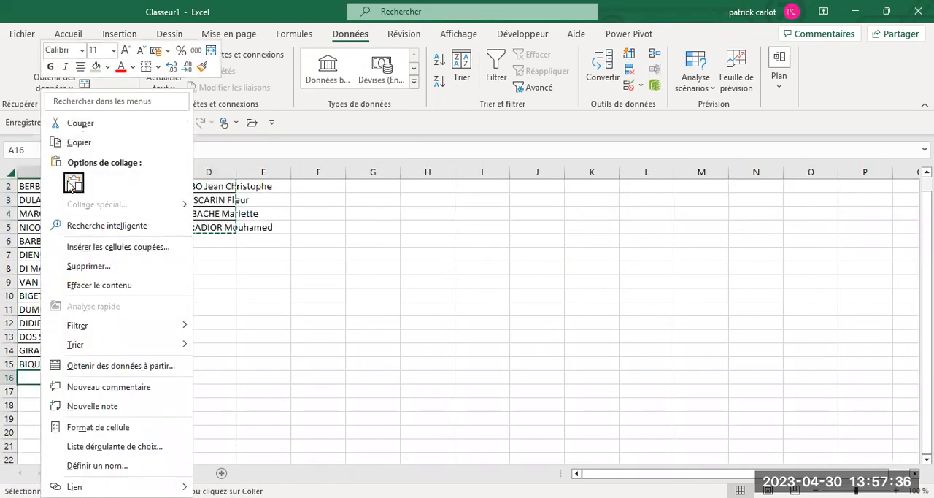
left_click(73, 182)
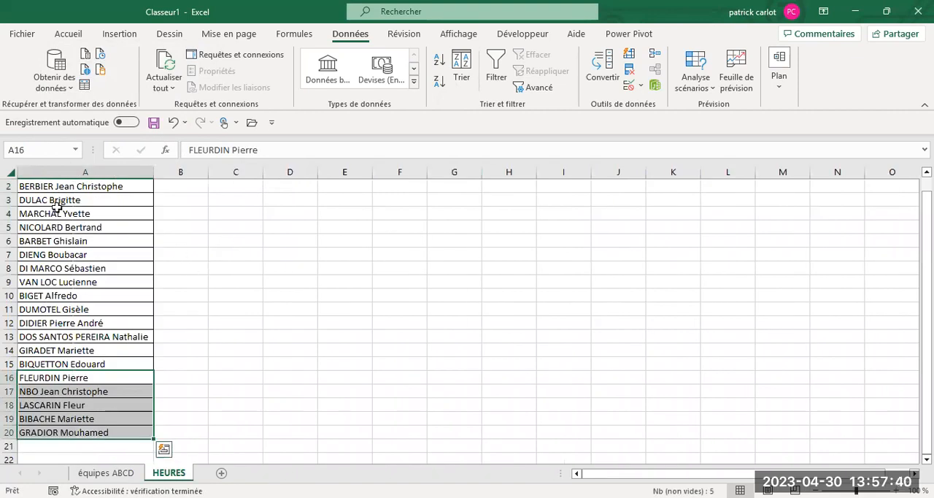
- Sort the combined name list in A1:A20 of the HEURES sheet from A to Z
left_click_drag(54, 190, 40, 431)
scroll(183, 266, "up", 1)
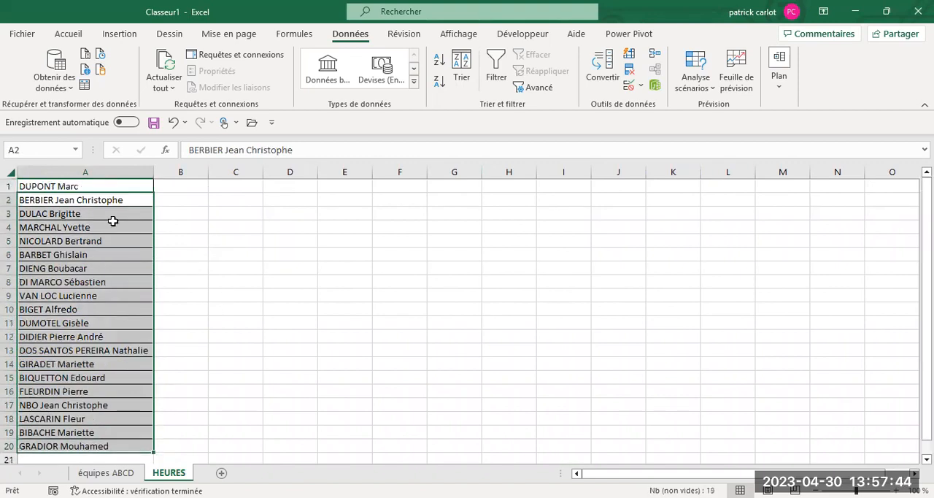
left_click_drag(67, 184, 45, 445)
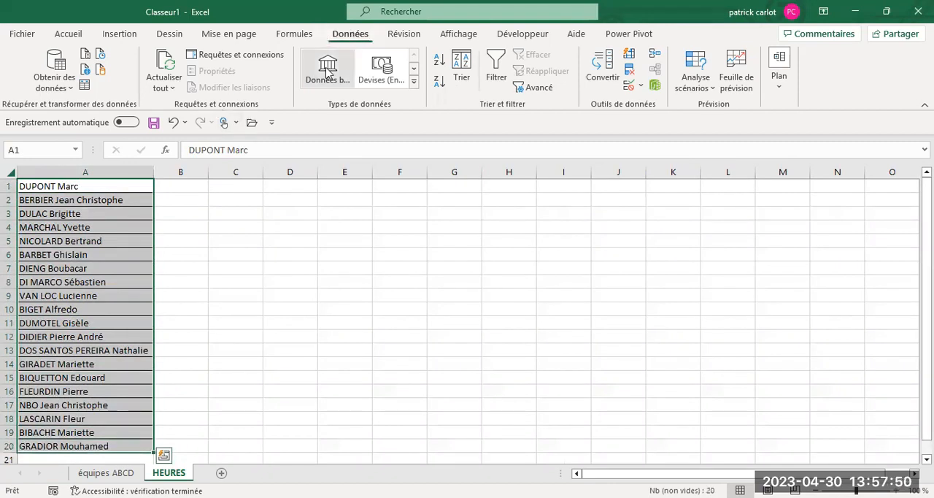
left_click(442, 62)
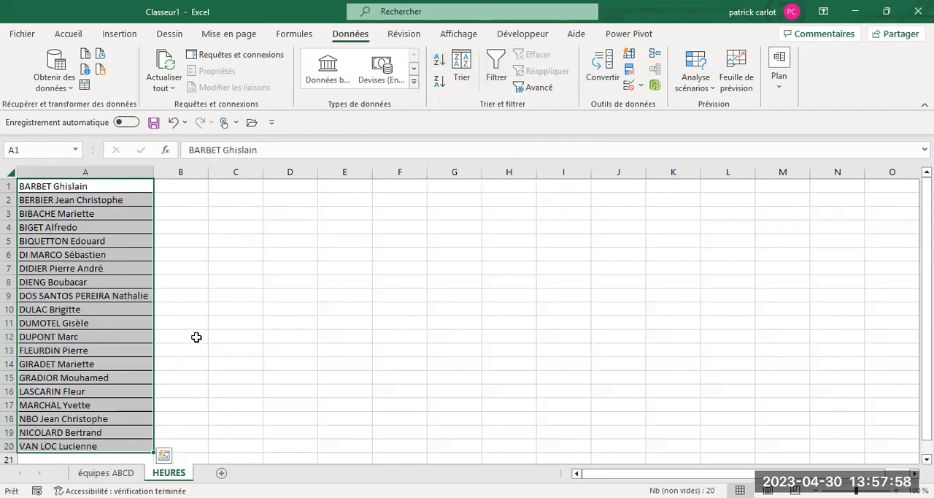
- Open data validation for cell B8 of the équipes ABCD sheet and allow only values from a Liste
left_click(93, 474)
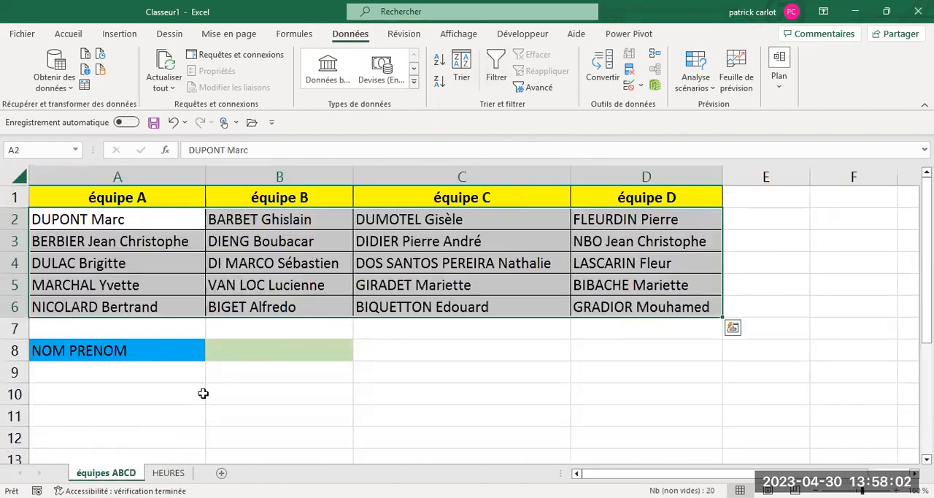
left_click(236, 353)
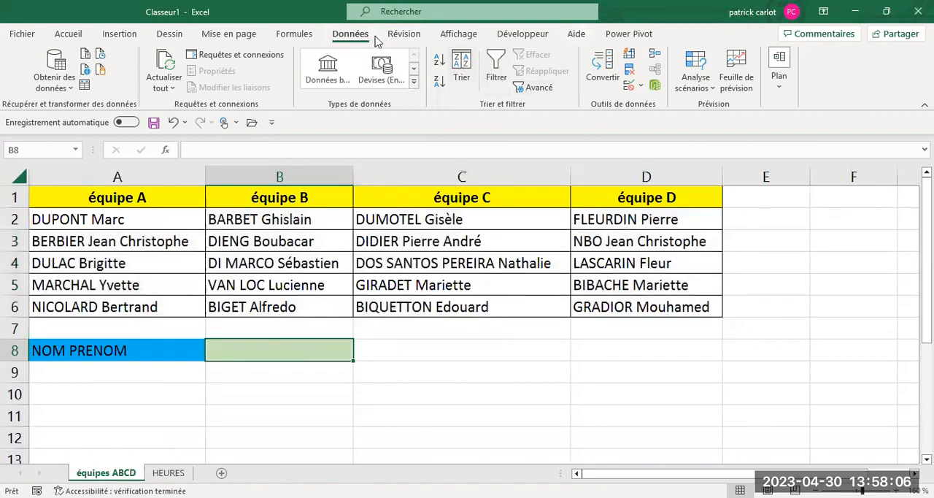
left_click(639, 88)
left_click(645, 106)
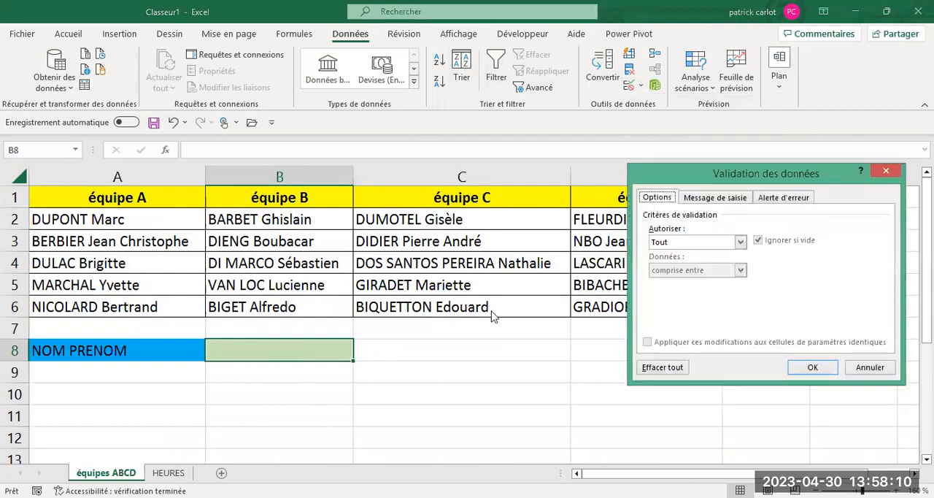
left_click(741, 241)
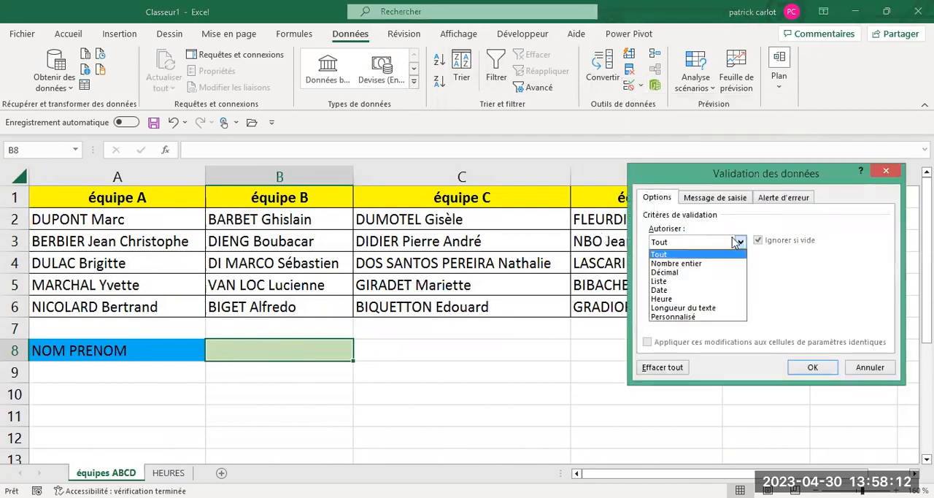
left_click(663, 282)
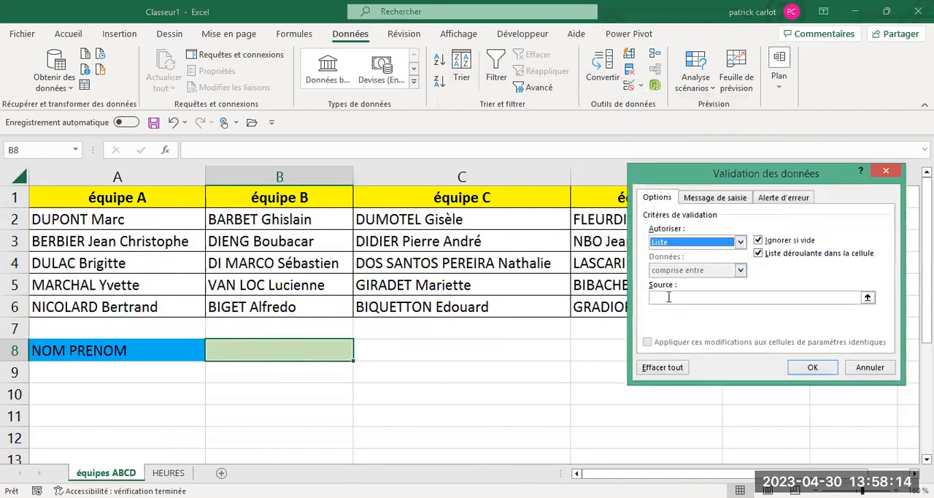
- Set the validation list source to =HEURES!$A$1:$A$20 and apply the rule to cell B8
left_click(669, 297)
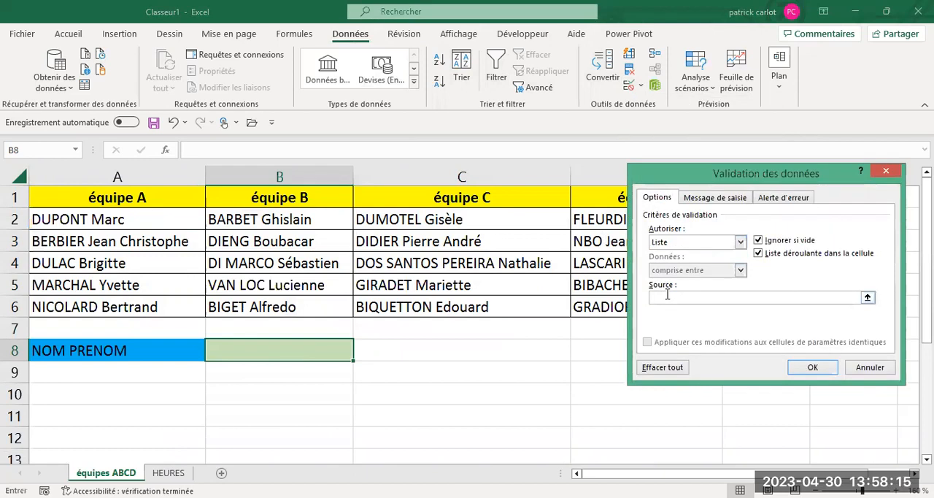
left_click(868, 298)
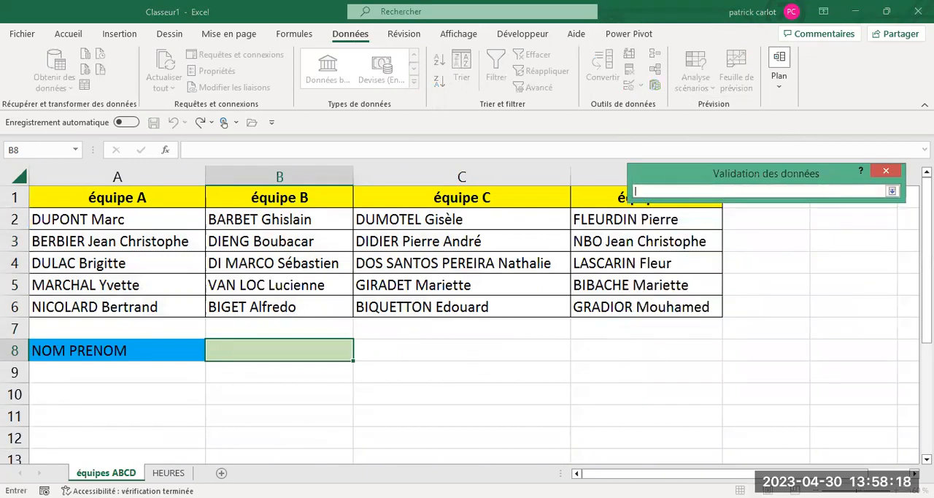
left_click(169, 472)
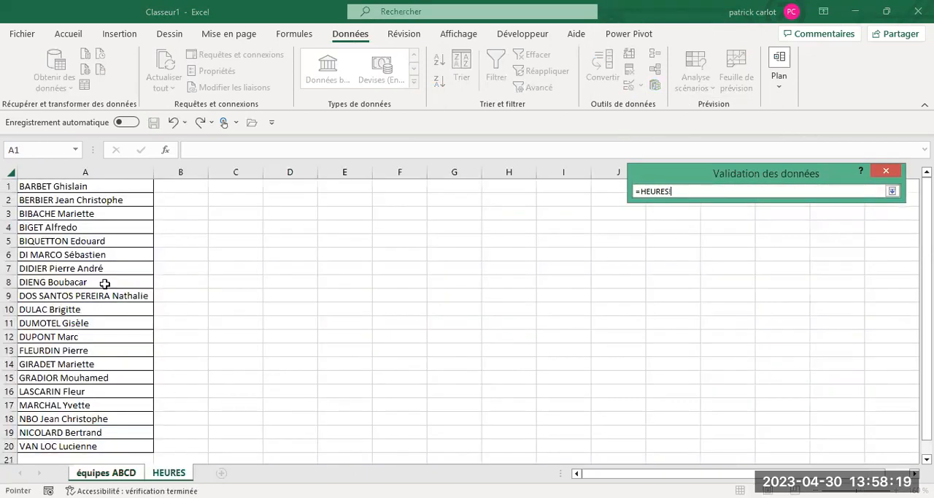
left_click(75, 189)
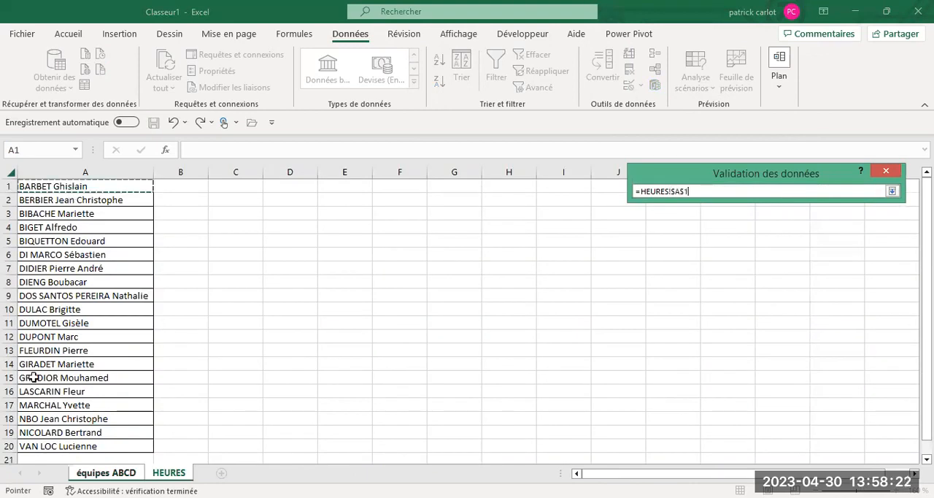
left_click(43, 445, "shift")
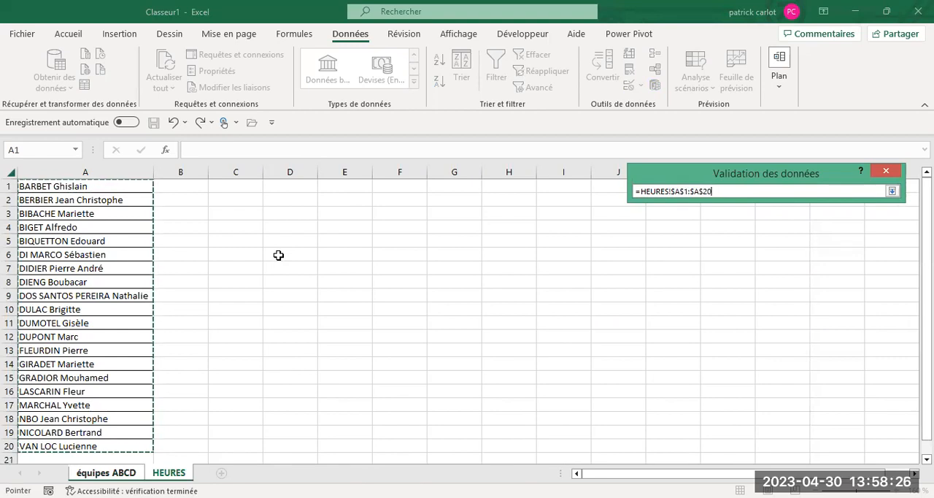
key("Return")
left_click(800, 365)
- Test the drop-down list in B8 by choosing a name from its middle and the last name
left_click(360, 356)
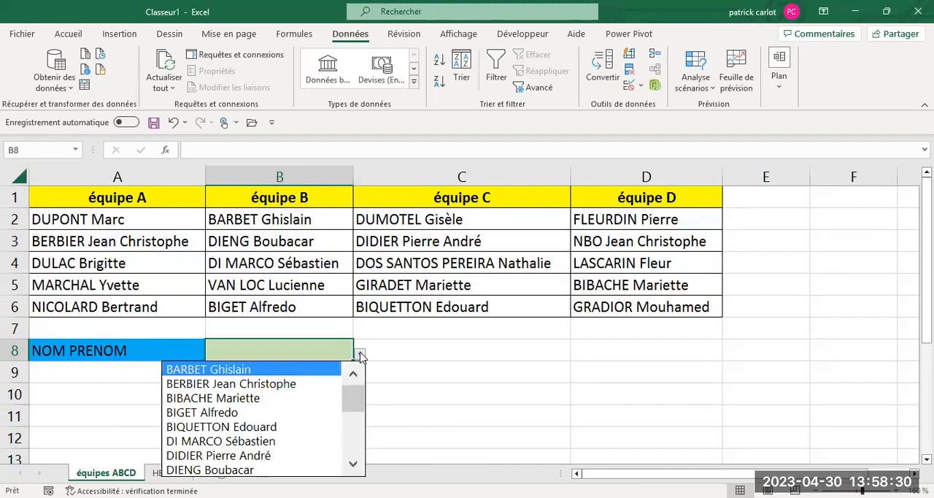
left_click_drag(358, 394, 290, 427)
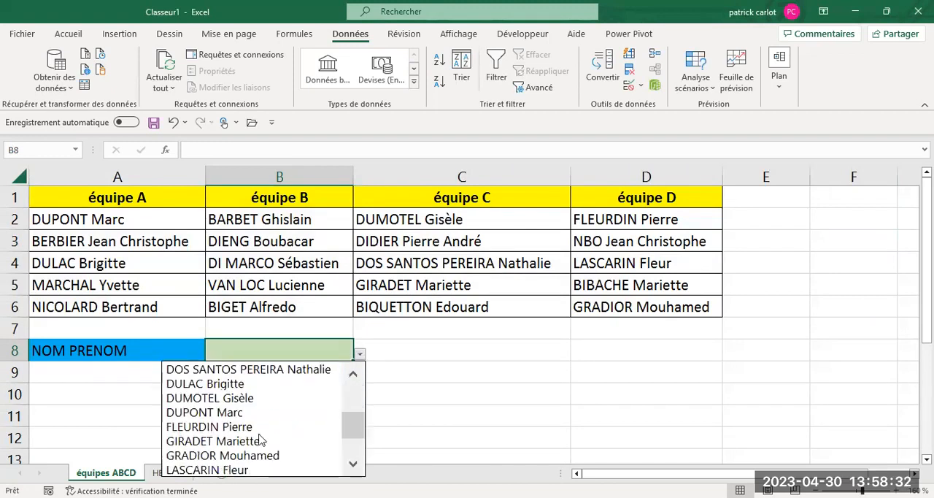
left_click(255, 438)
left_click(360, 356)
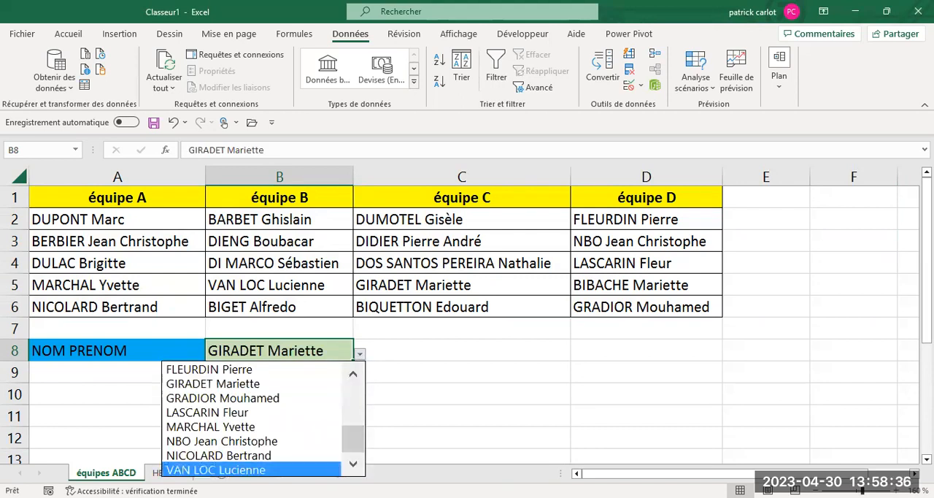
left_click(258, 471)
- Choose the first name of the drop-down list in cell B8
left_click(360, 355)
left_click_drag(353, 442, 341, 372)
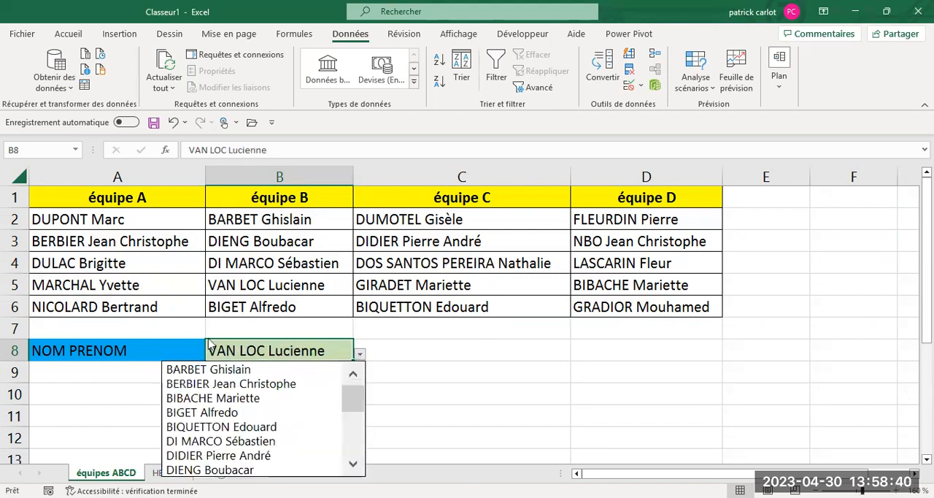
left_click(211, 370)
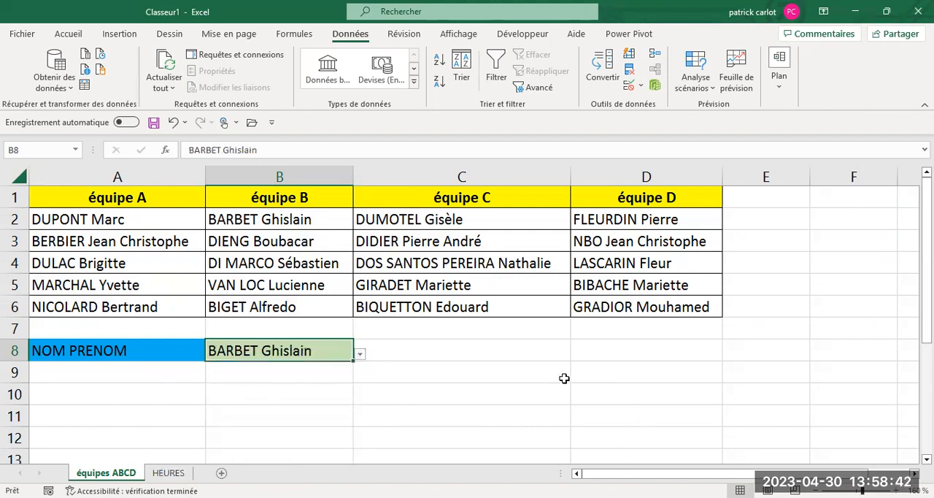